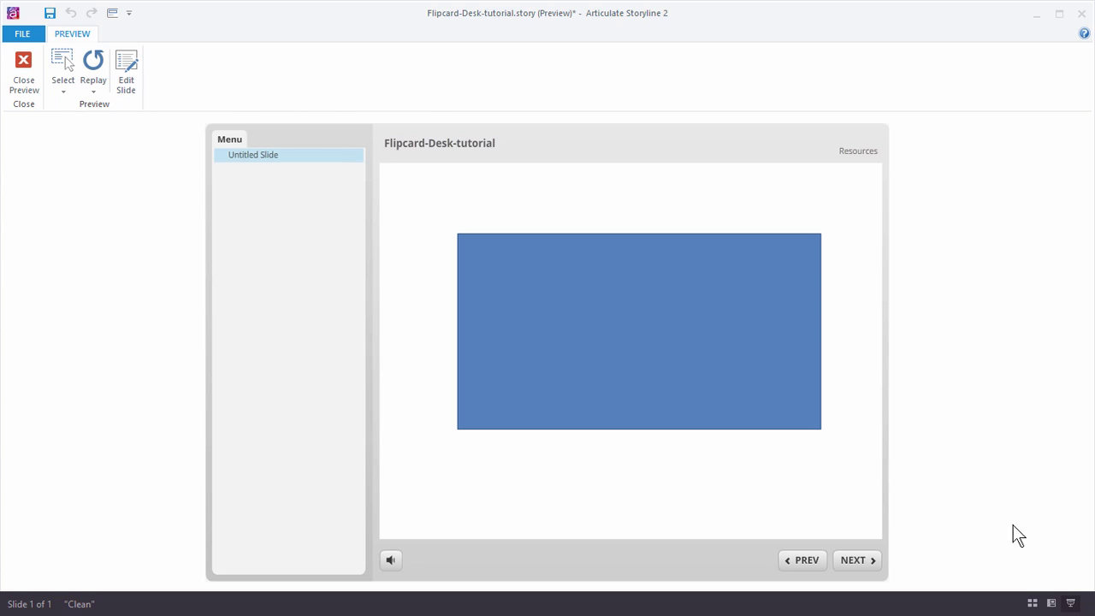
Close the preview and add a Selected state to the blue card rectangle
click(96, 72)
click(25, 67)
click(504, 262)
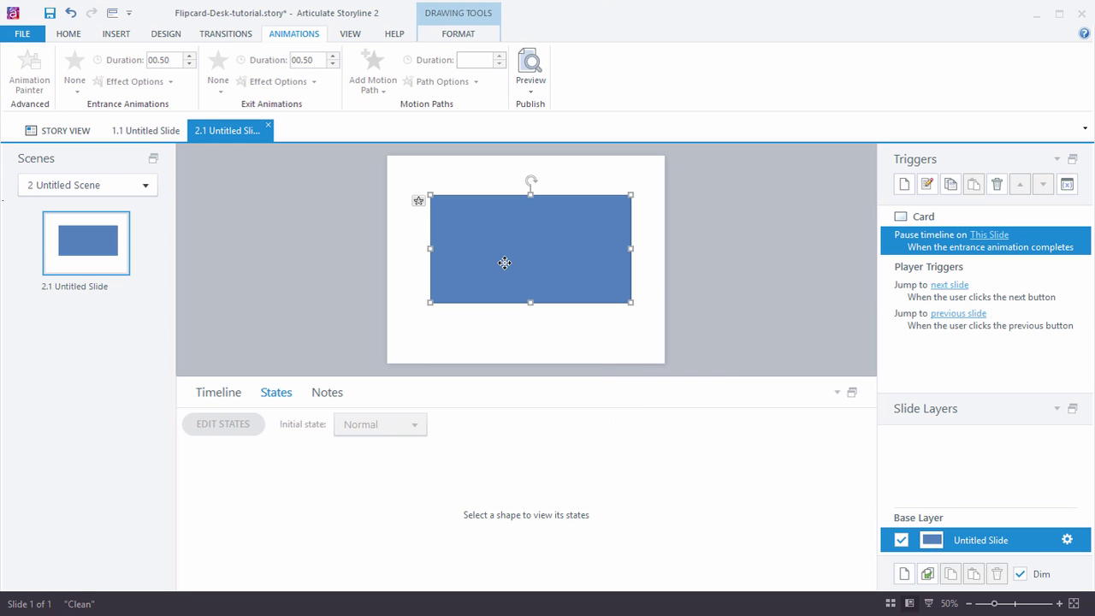
click(220, 427)
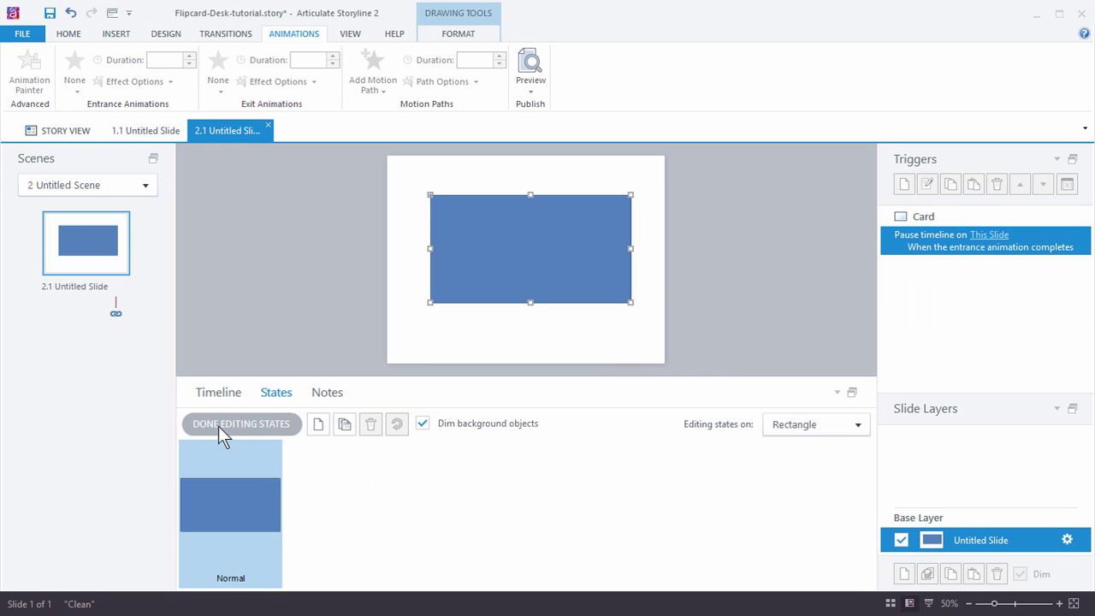
click(317, 424)
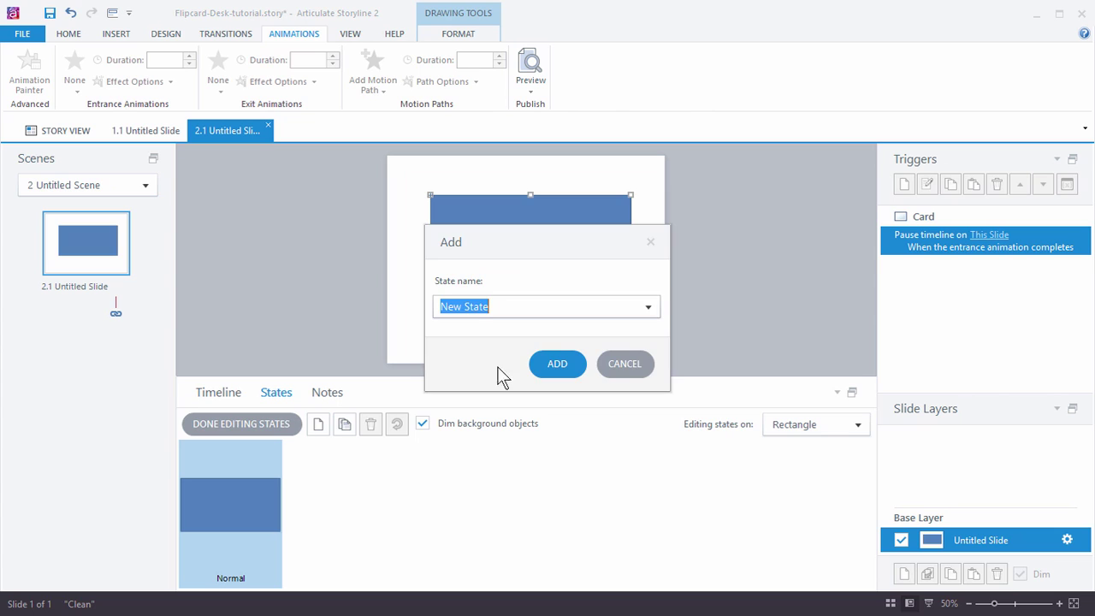
click(646, 308)
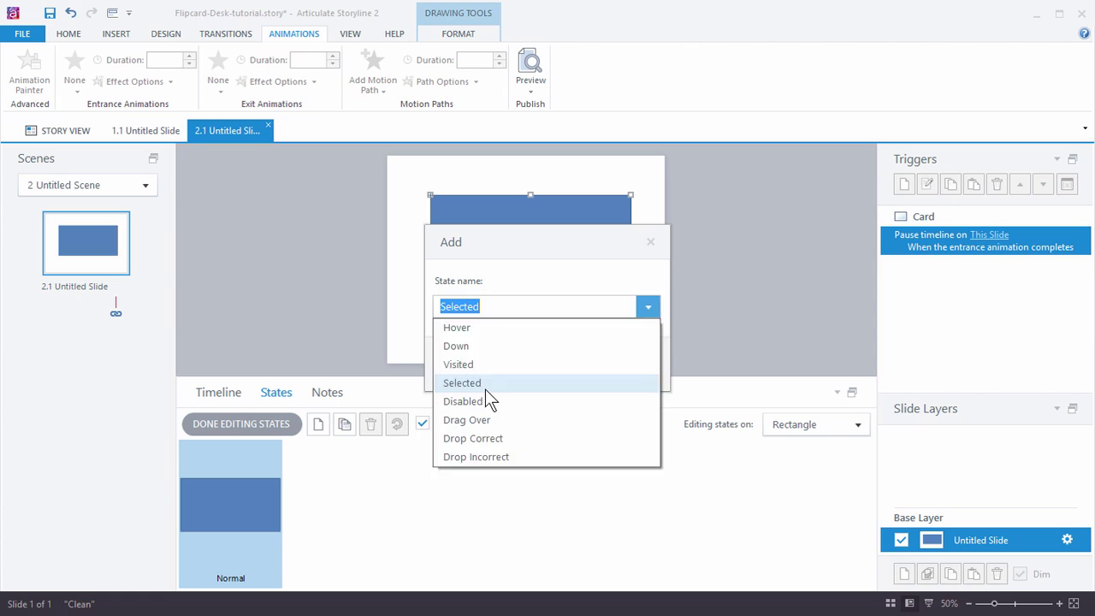
click(485, 387)
click(559, 373)
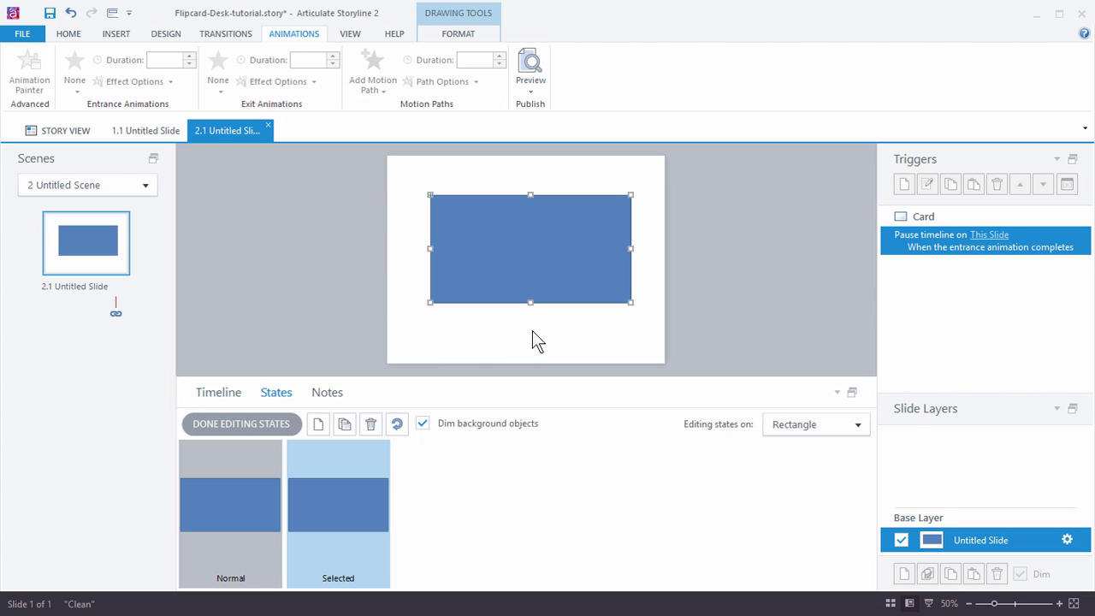
Draw a rectangle about 336 px wide and 248 px high over the card's lower-left corner in the Selected state and style it orange
click(115, 35)
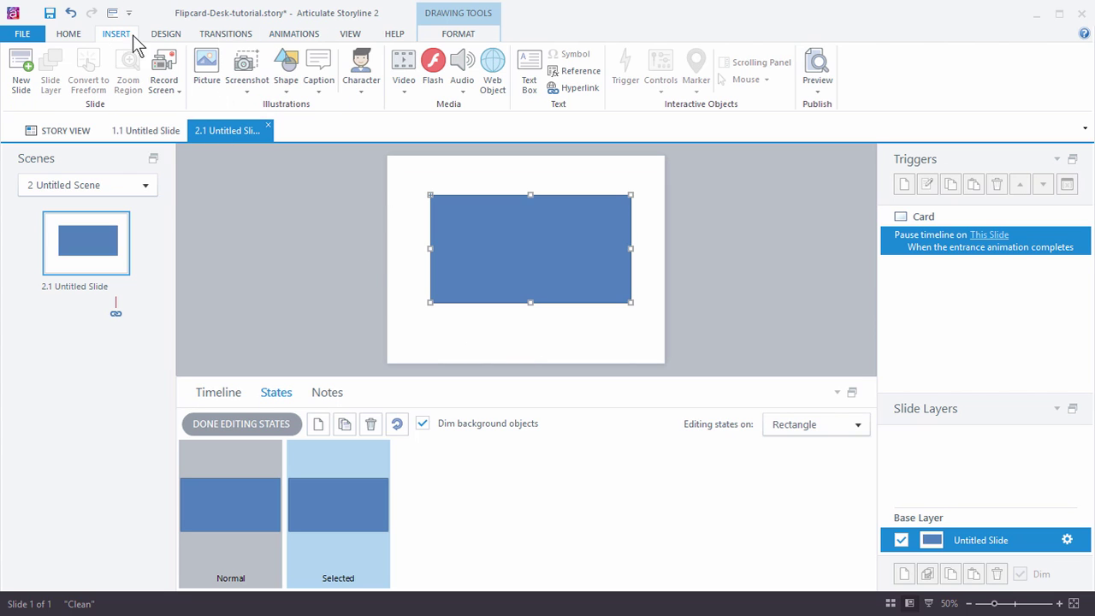
click(288, 96)
click(285, 154)
mouse_move(405, 255)
mouse_down()
mouse_move(430, 316)
mouse_move(536, 351)
mouse_up()
click(458, 34)
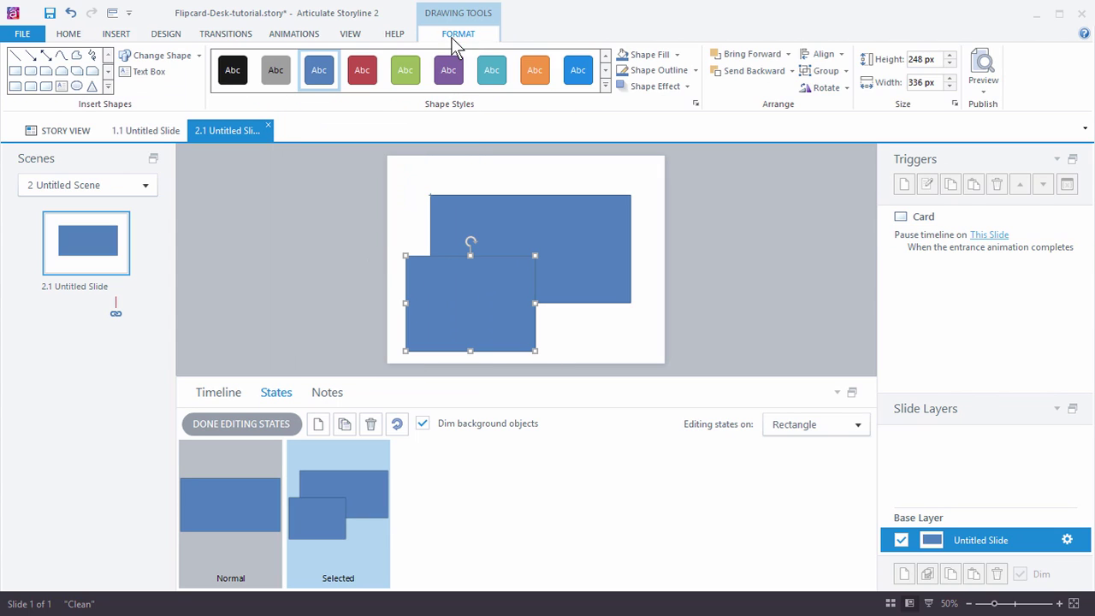
click(532, 71)
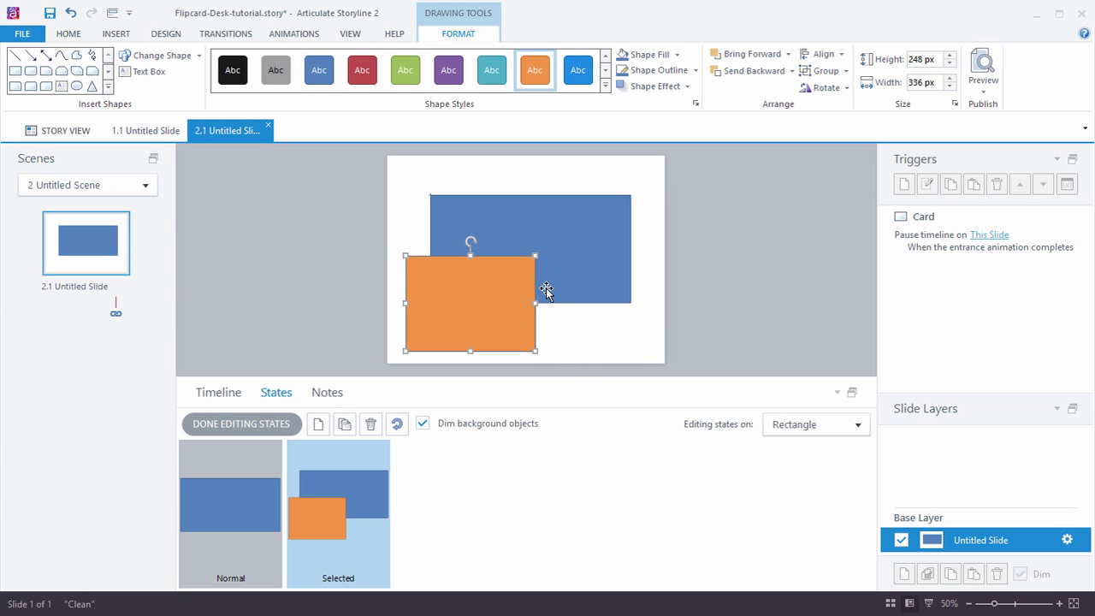
click(228, 530)
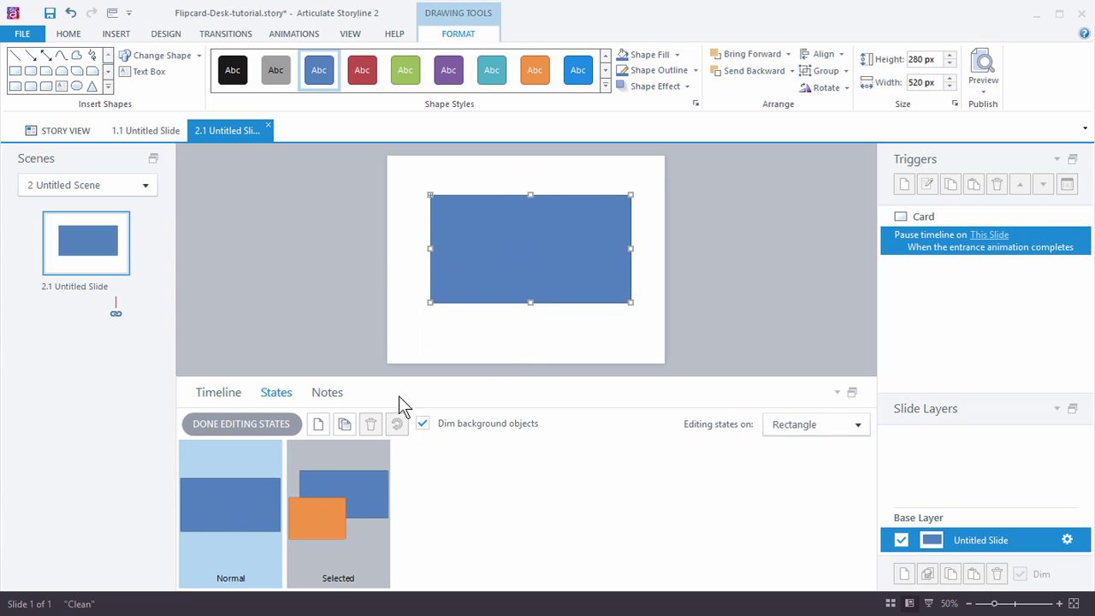
click(355, 473)
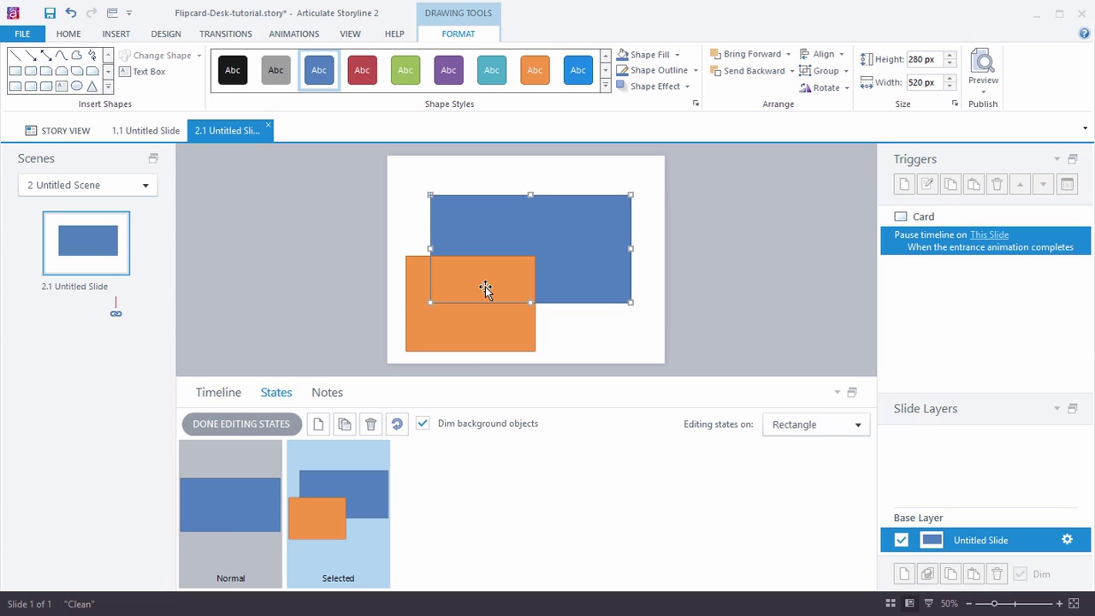
click(221, 515)
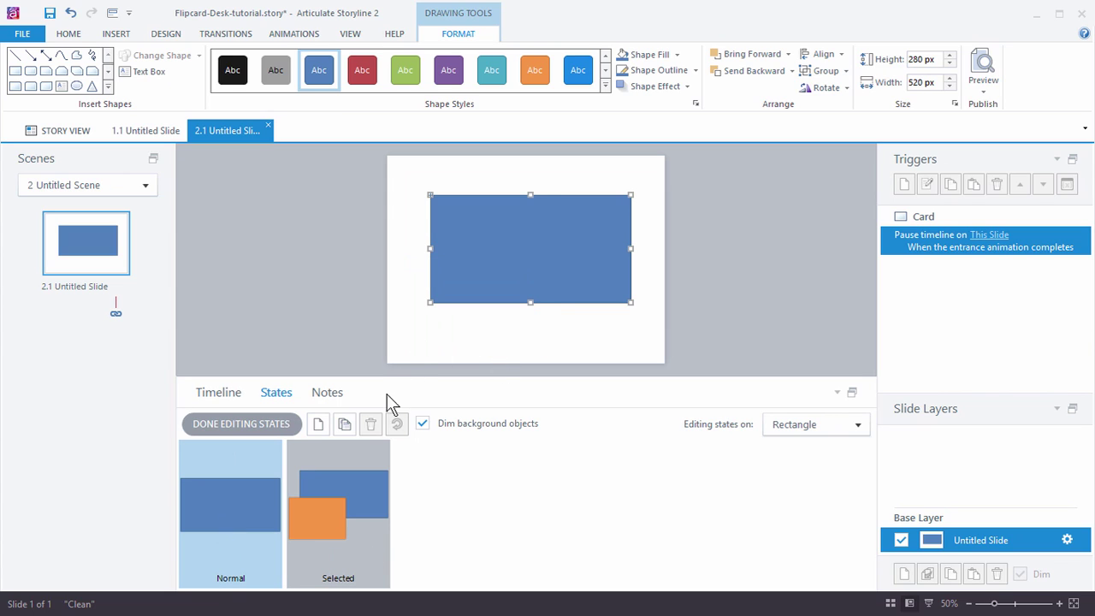
Give the orange rectangle in the Selected state a Fly In entrance animation from the left with a 0.25-second duration
click(316, 523)
click(433, 330)
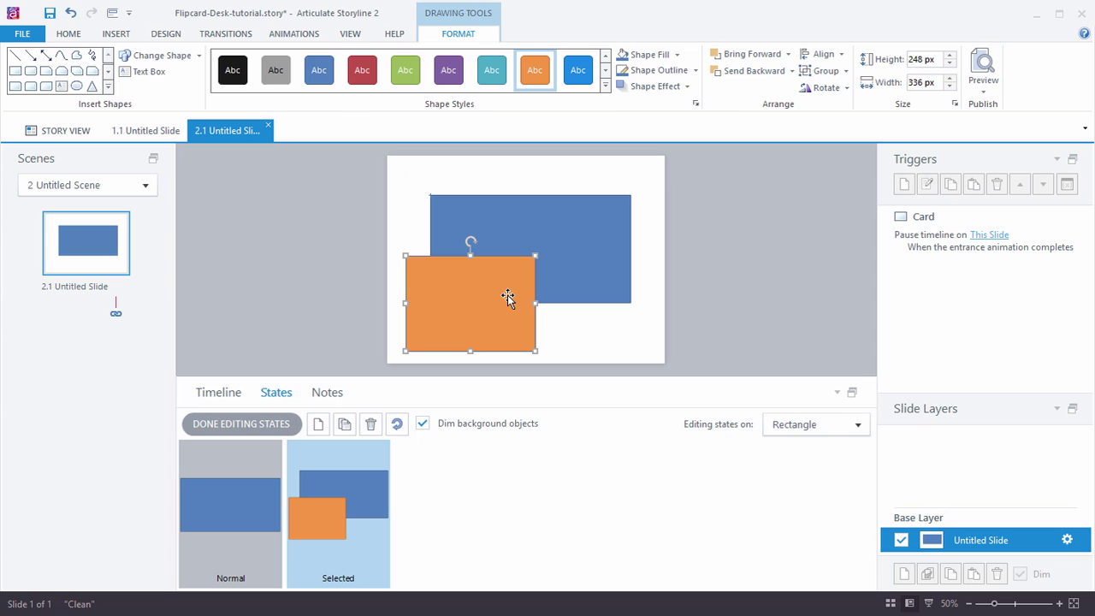
click(299, 38)
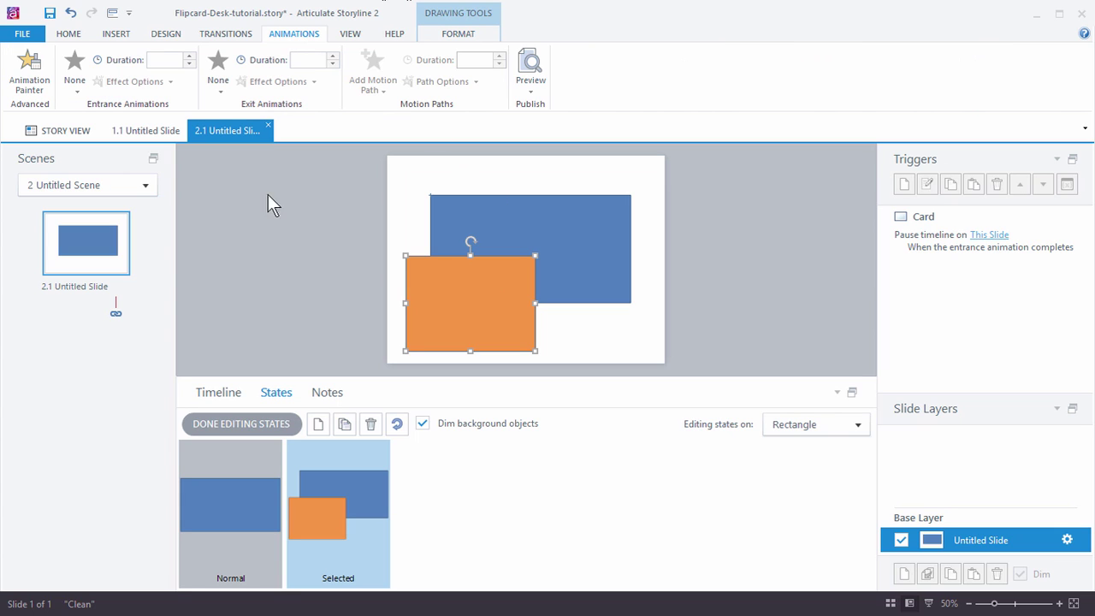
click(75, 92)
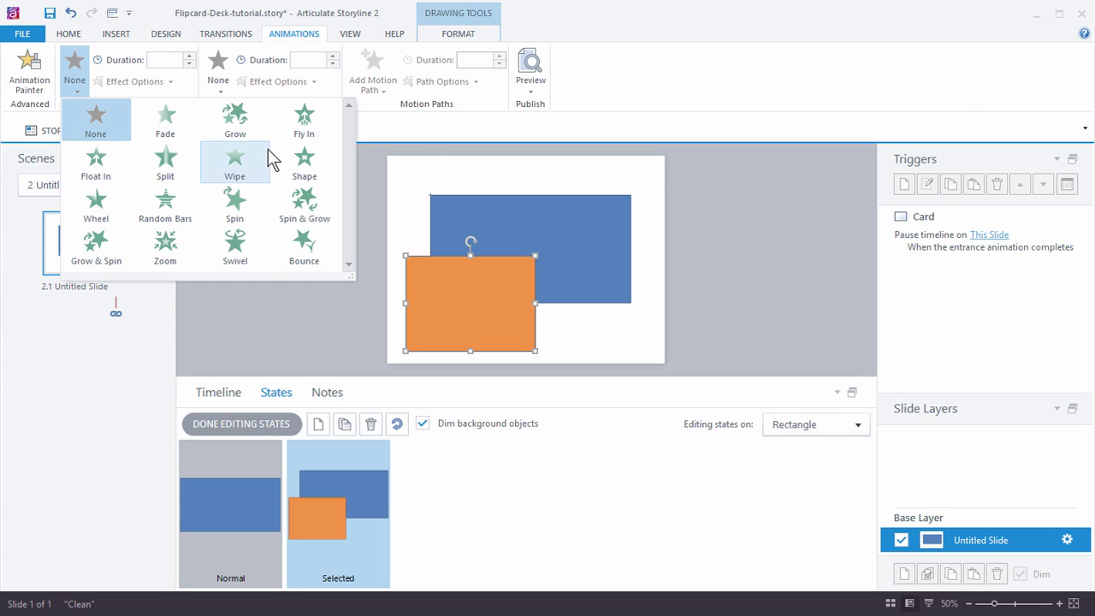
click(301, 123)
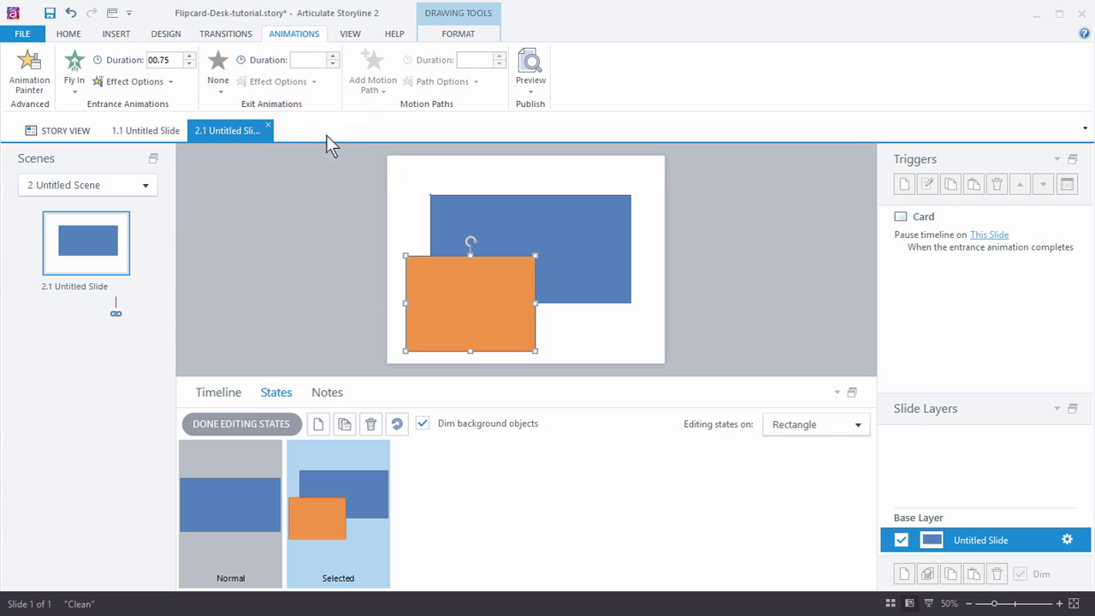
click(170, 83)
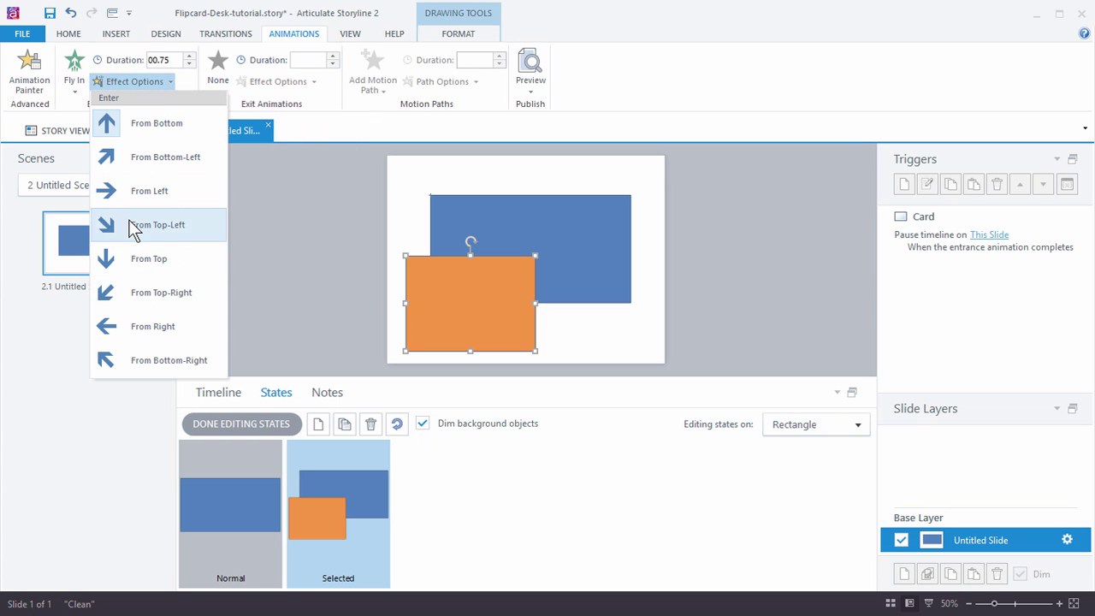
click(120, 191)
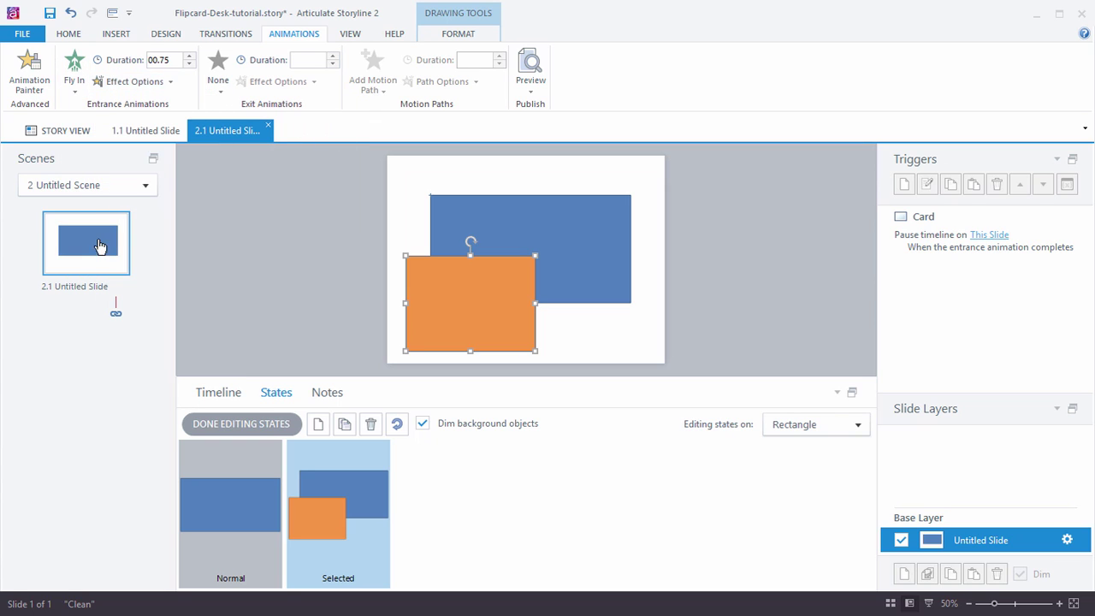
click(190, 65)
click(190, 64)
Give the orange rectangle a Fly Out exit animation to the left with a 0.25-second duration
click(220, 89)
click(447, 121)
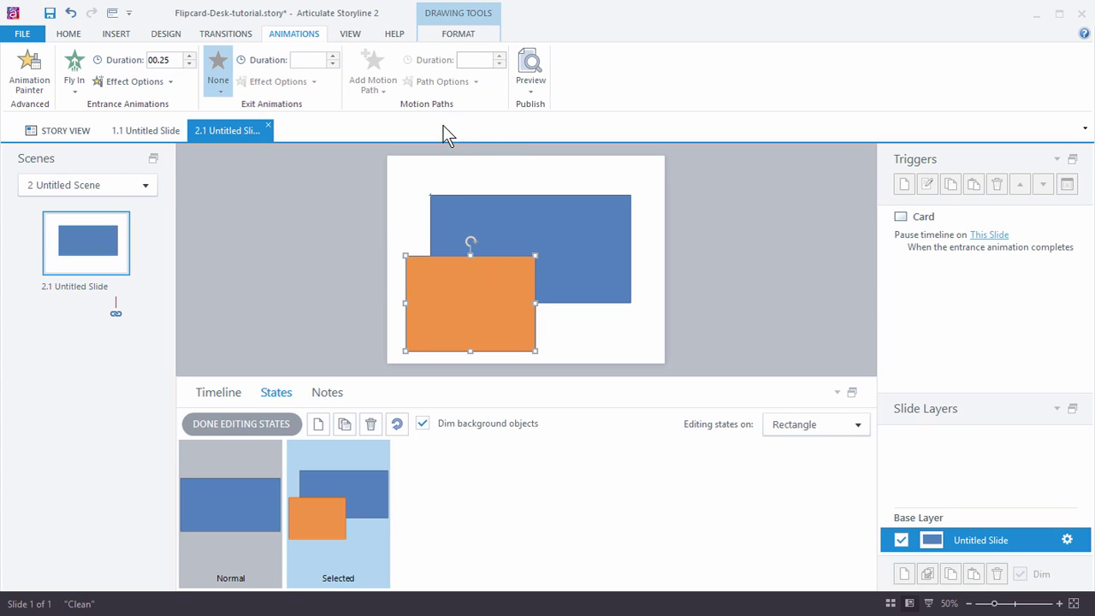
click(314, 82)
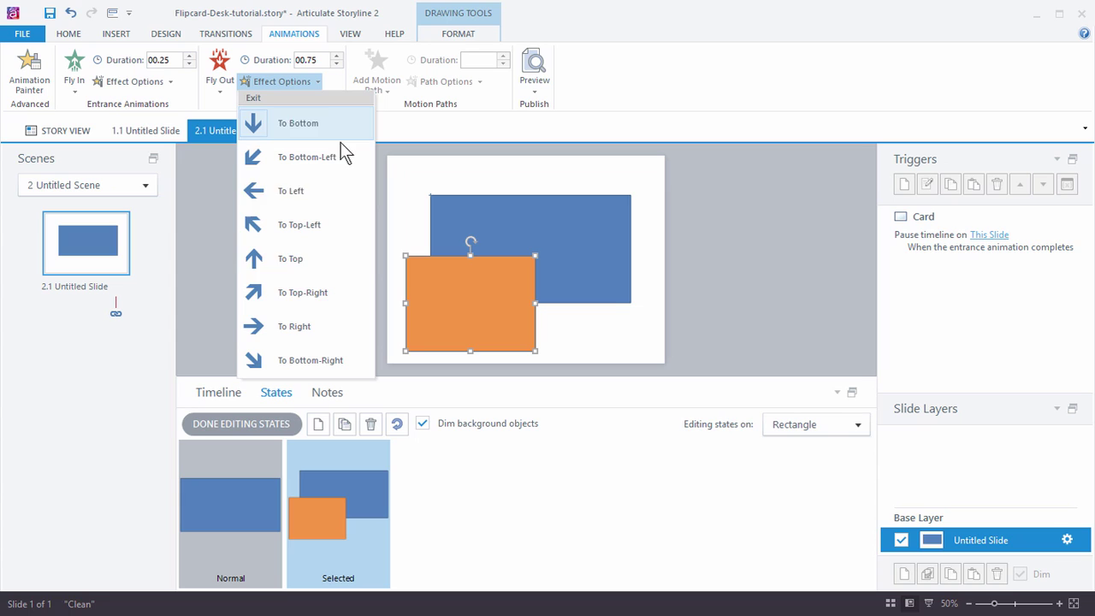
click(276, 190)
click(336, 64)
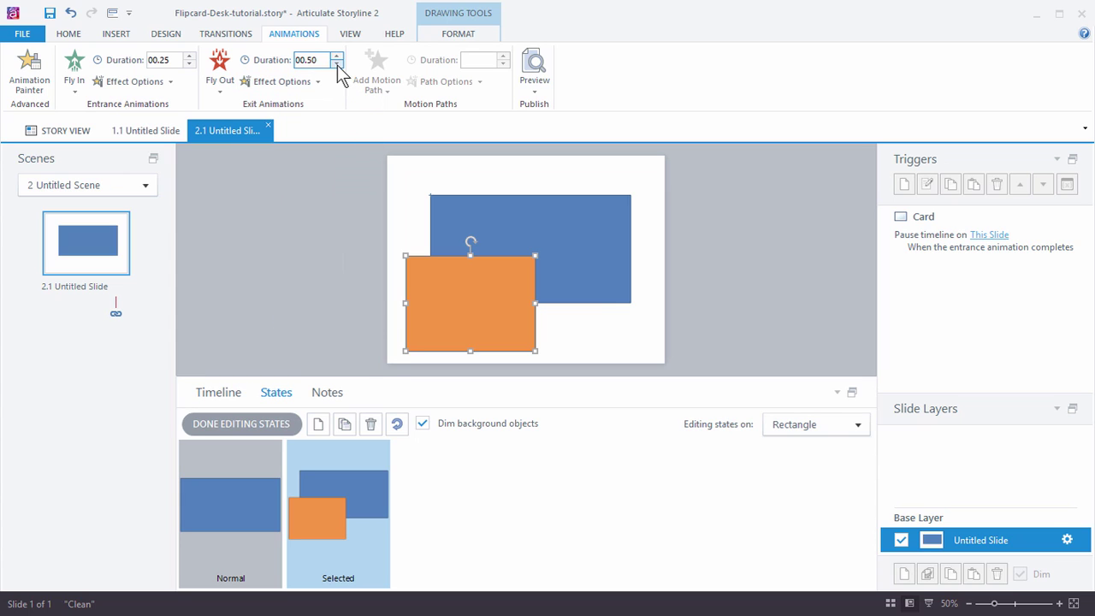
click(337, 64)
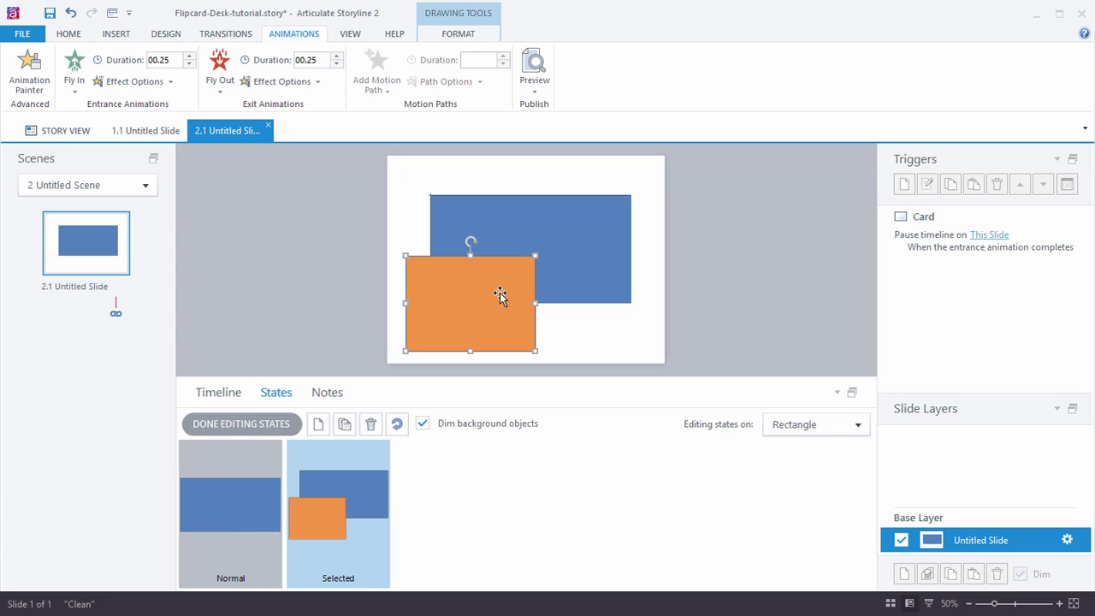
Preview the slide, toggle the blue card several times to check the orange rectangle's animations, and close the preview
click(534, 86)
click(555, 109)
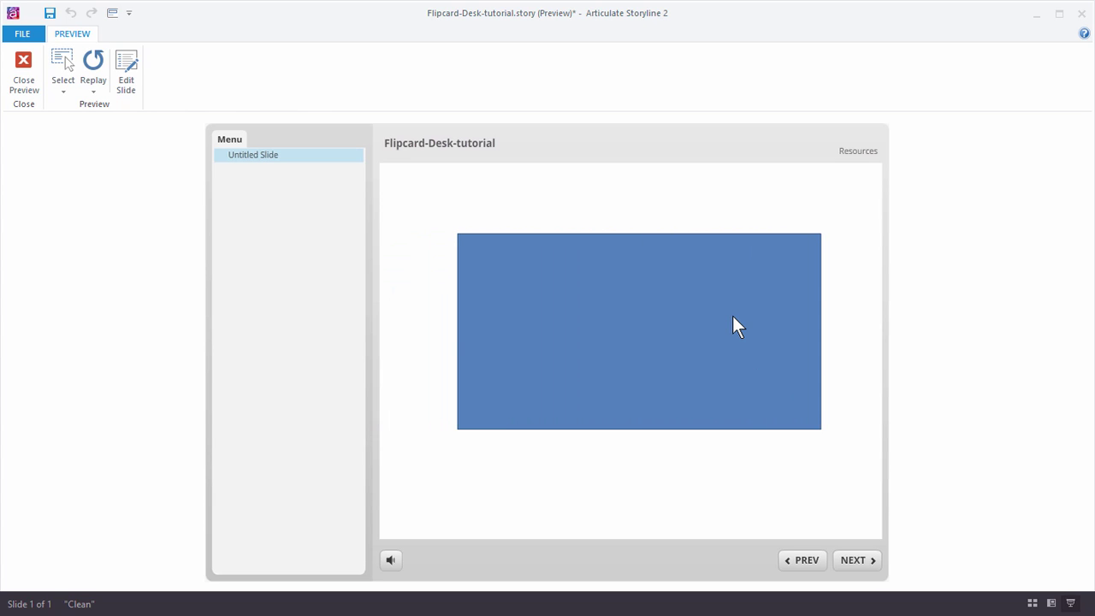
click(677, 313)
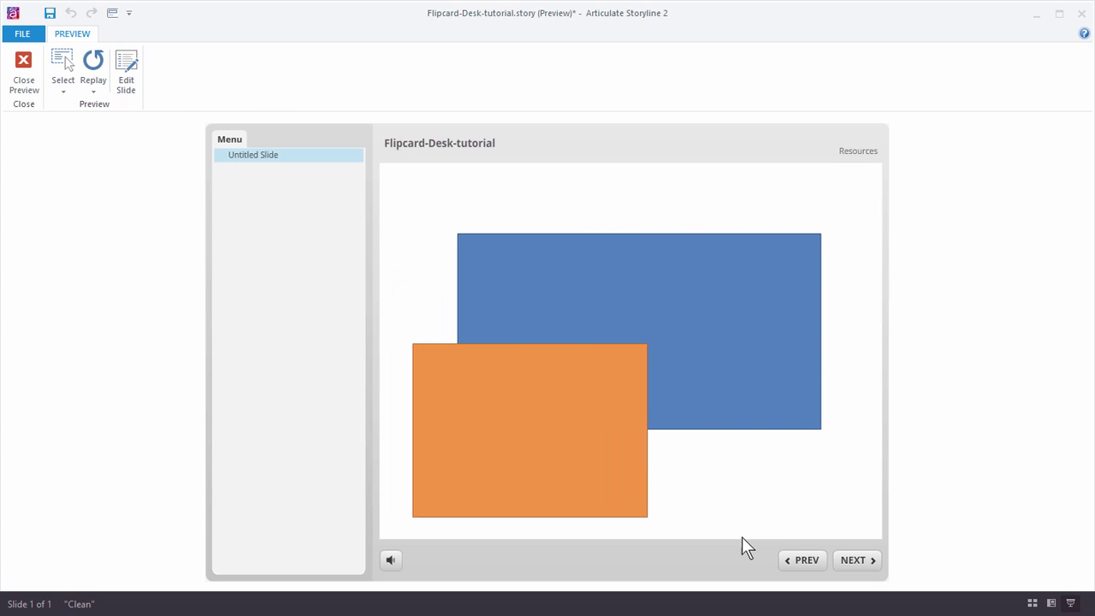
click(705, 367)
click(671, 292)
click(672, 299)
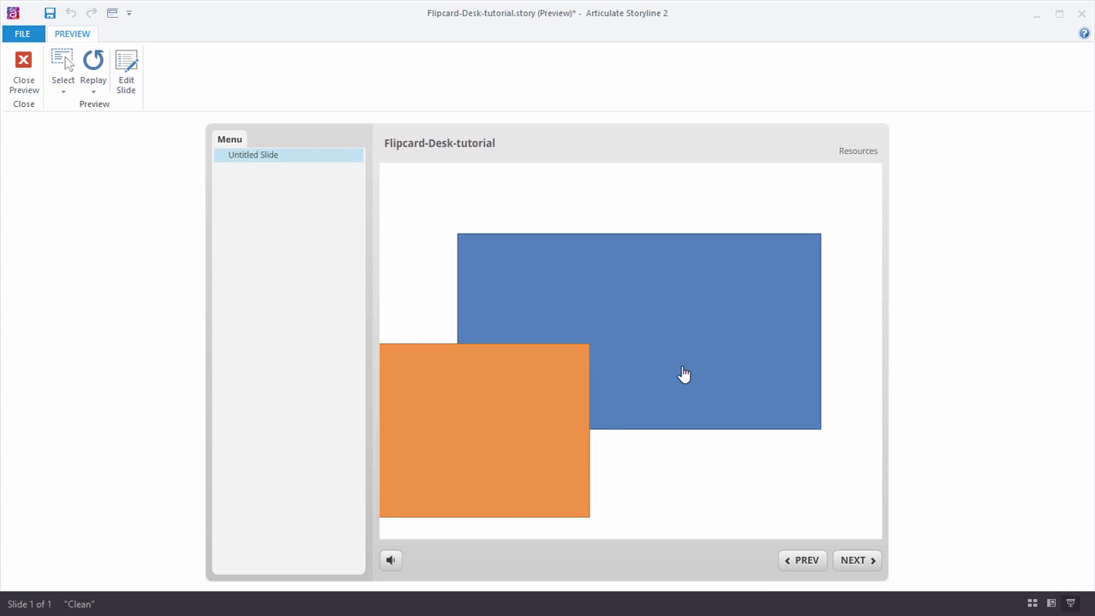
click(671, 307)
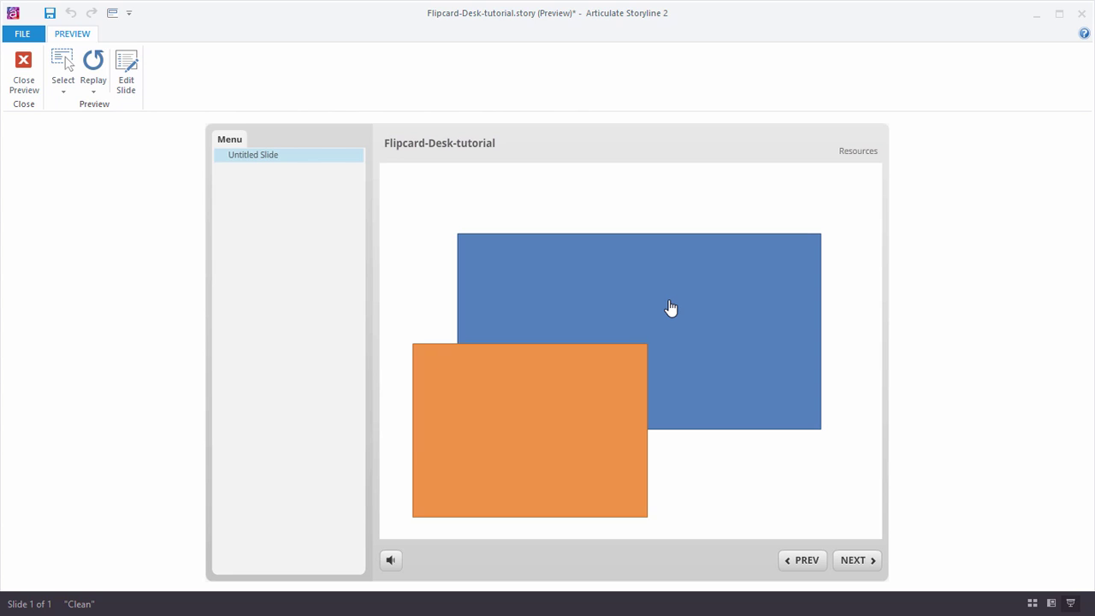
click(672, 308)
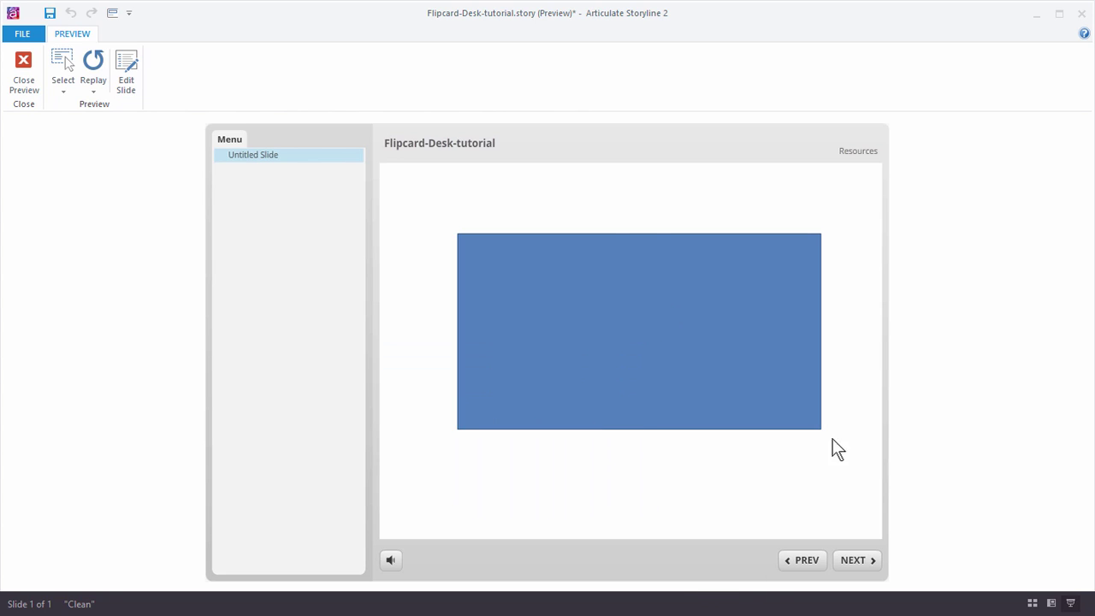
click(23, 73)
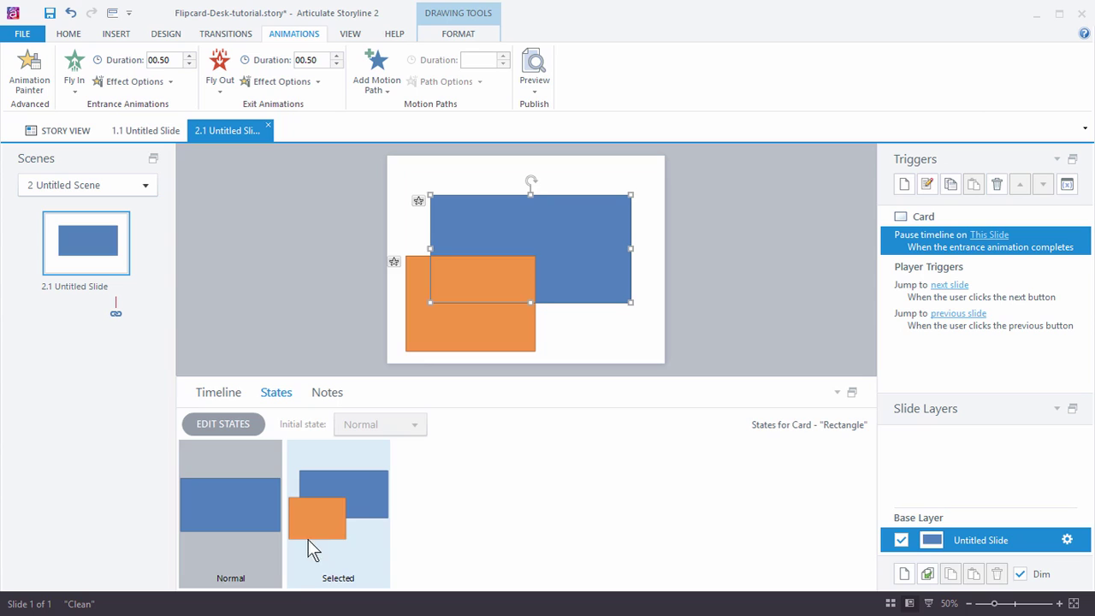
Add the text "Here is the front of the card" to the blue rectangle in the card's Normal state
double_click(235, 505)
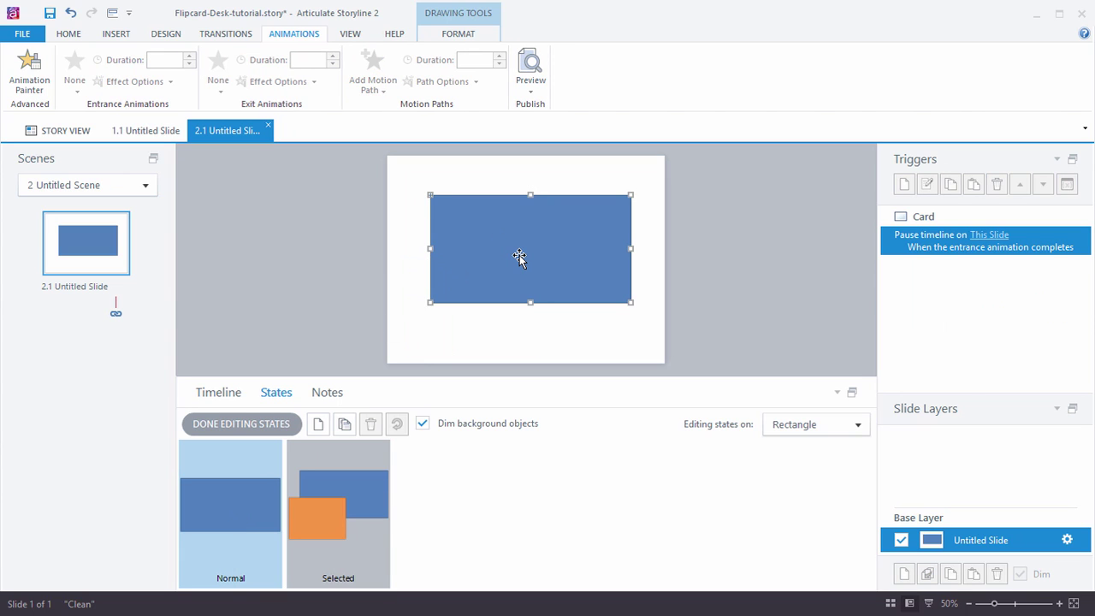
text(Varius)
key(BackSpace)
key(BackSpace)
text(s)
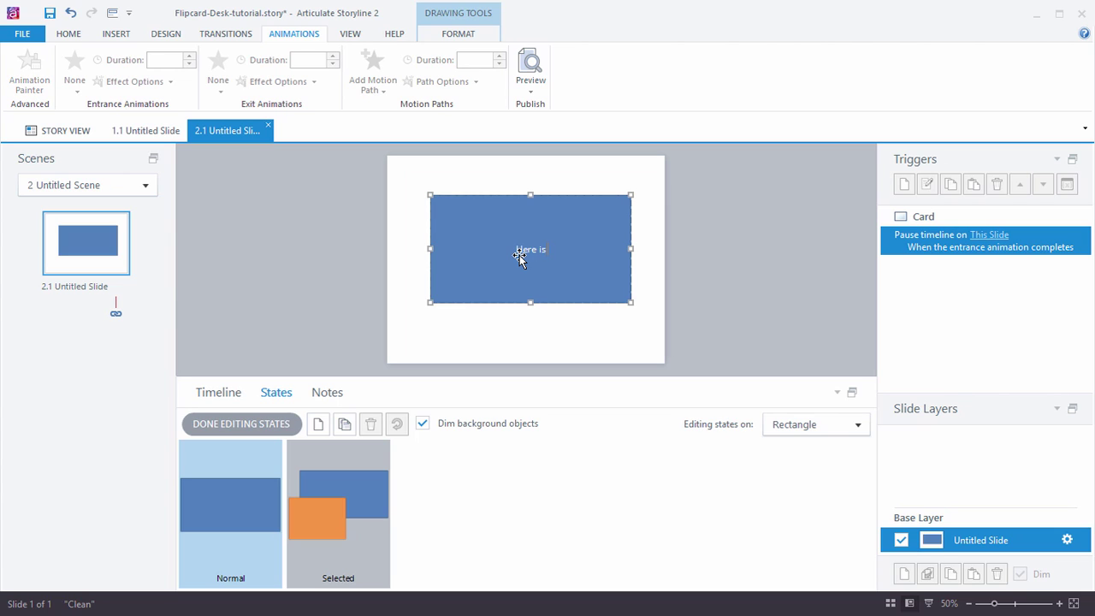
text( the front of the card)
Add the text "Here is the note card" to the orange rectangle in the Selected state and finish editing states
click(305, 529)
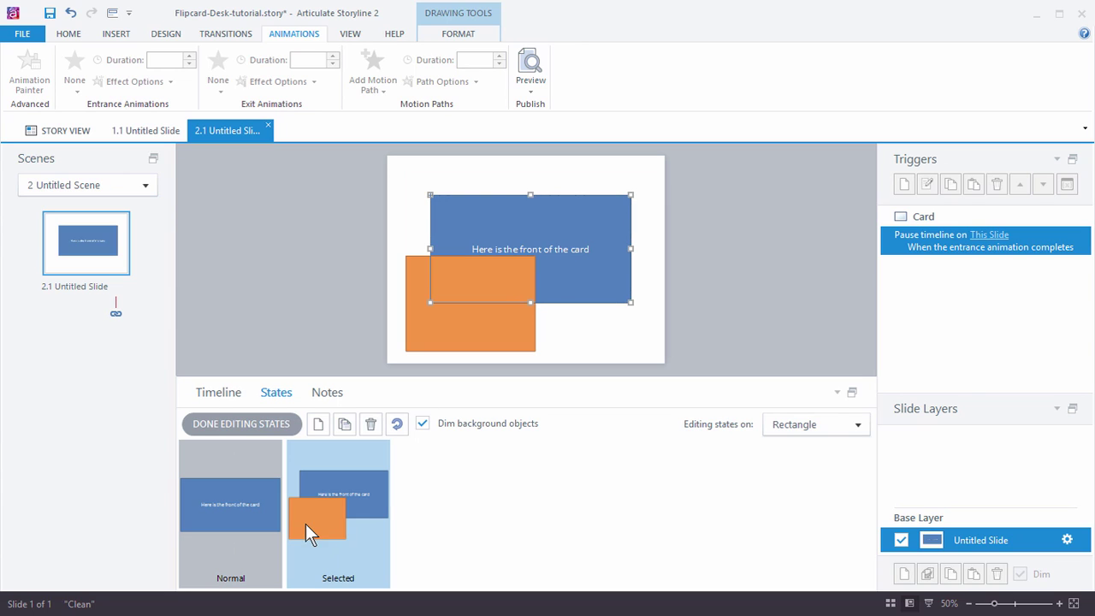
click(448, 331)
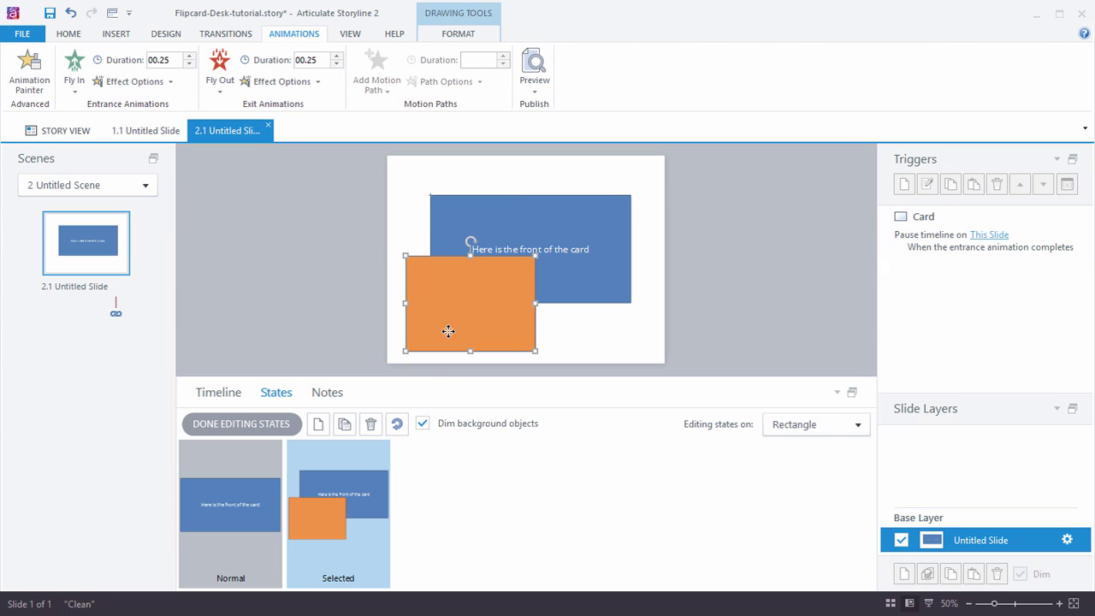
text(Here is the note card)
click(347, 309)
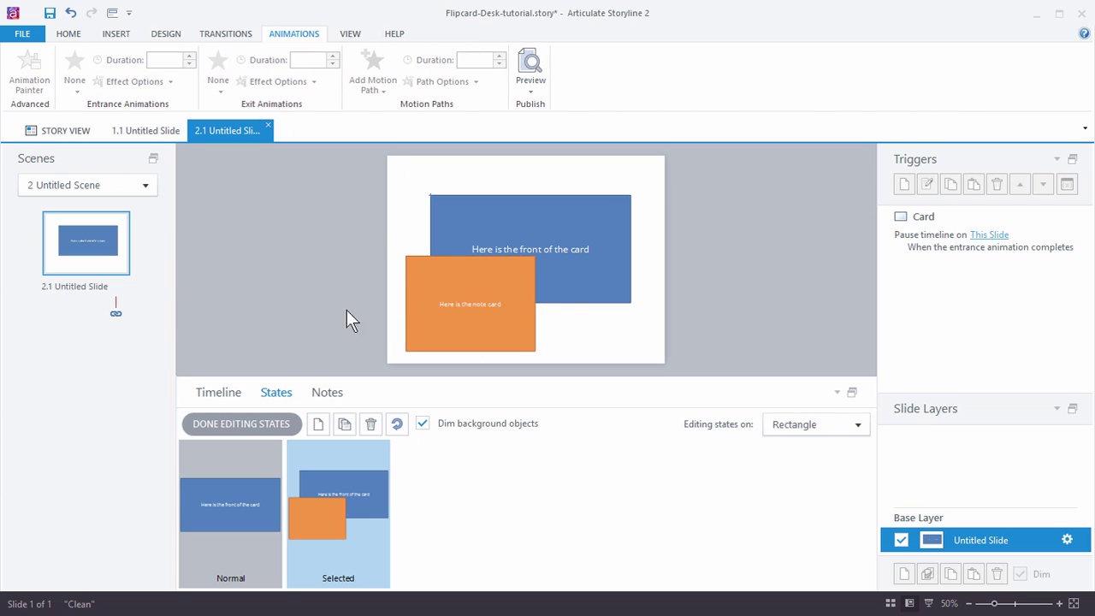
click(240, 424)
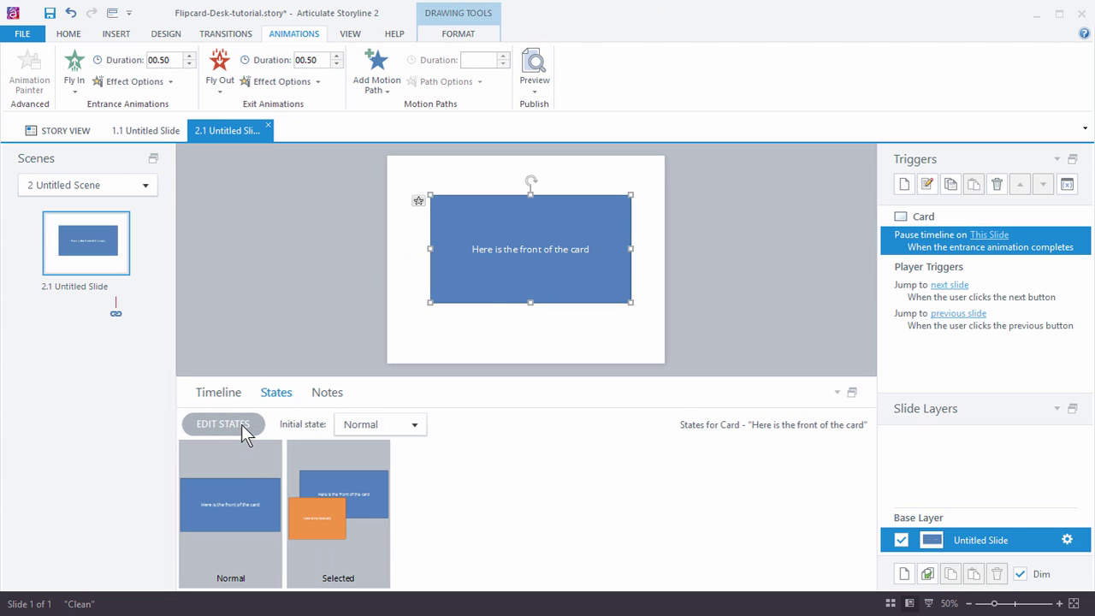
Show the slide's timeline, preview the slide and toggle the card repeatedly to check the labelled note card
click(218, 392)
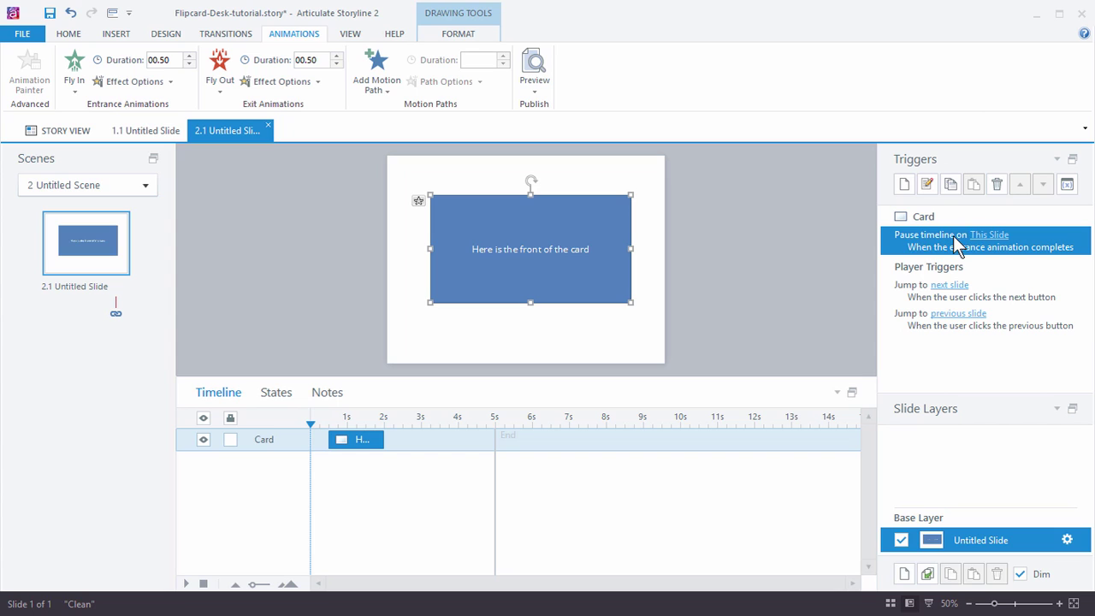
click(535, 90)
click(548, 107)
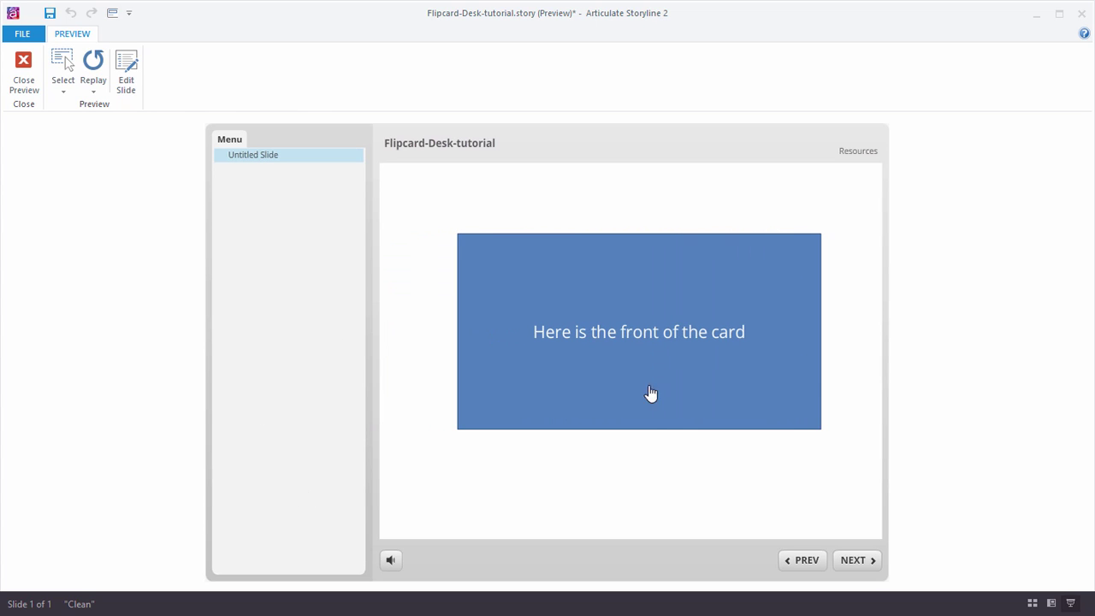
click(691, 391)
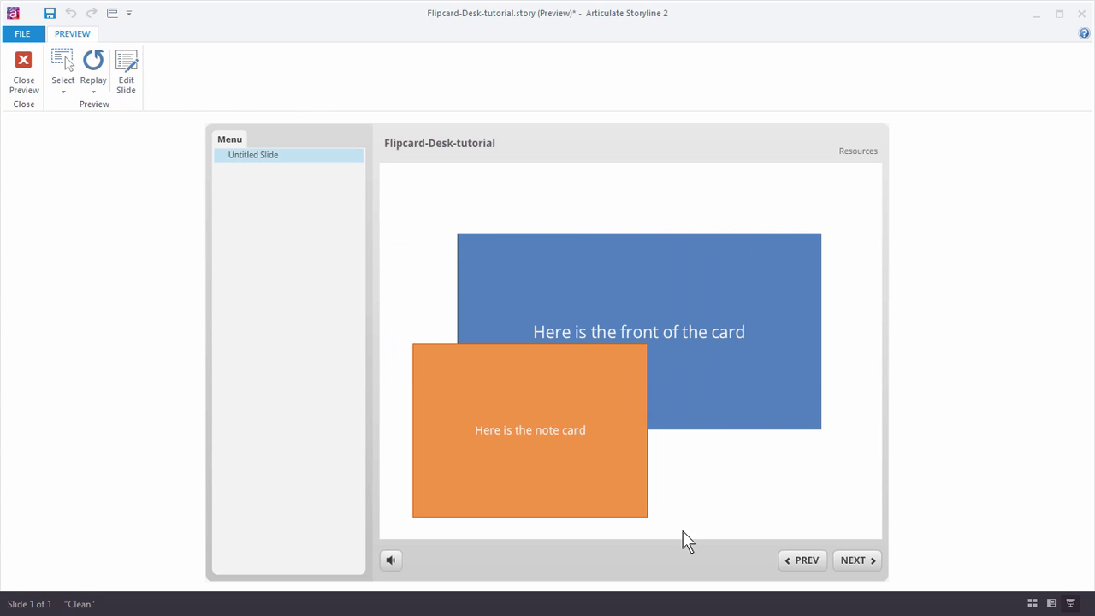
click(696, 425)
click(685, 409)
click(700, 405)
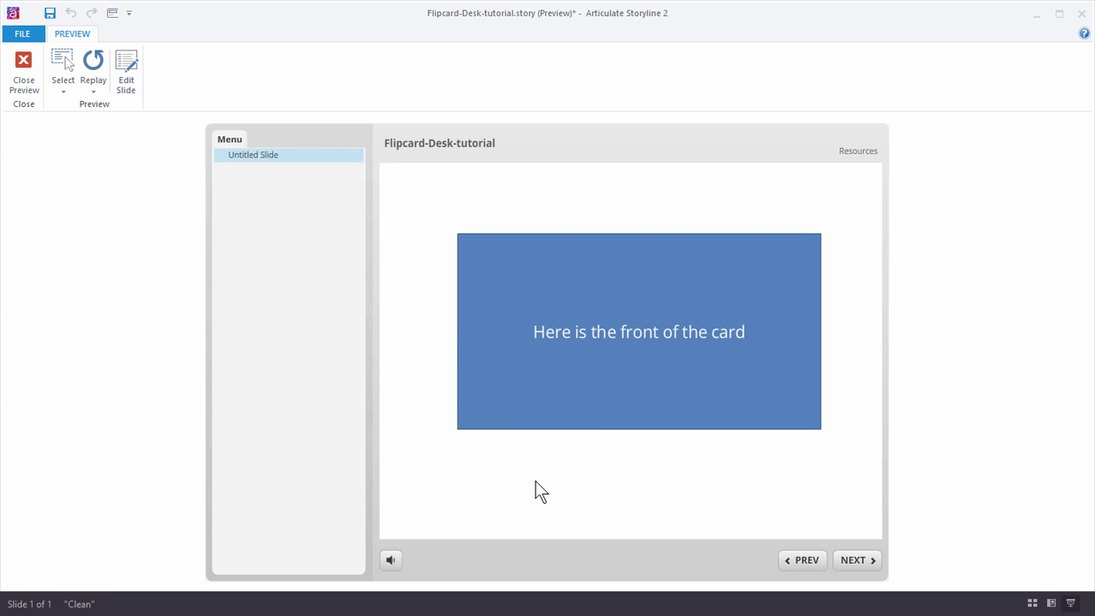